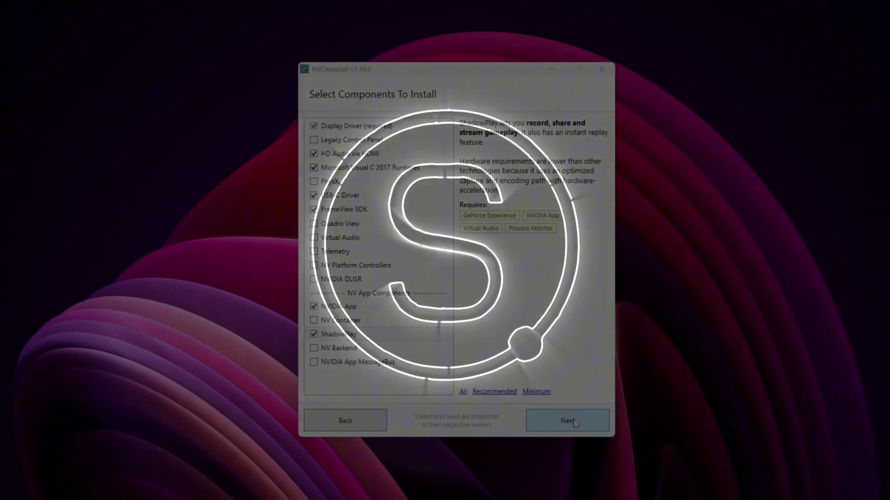
Continue past the component list and accept installing the required dependent components
click(574, 419)
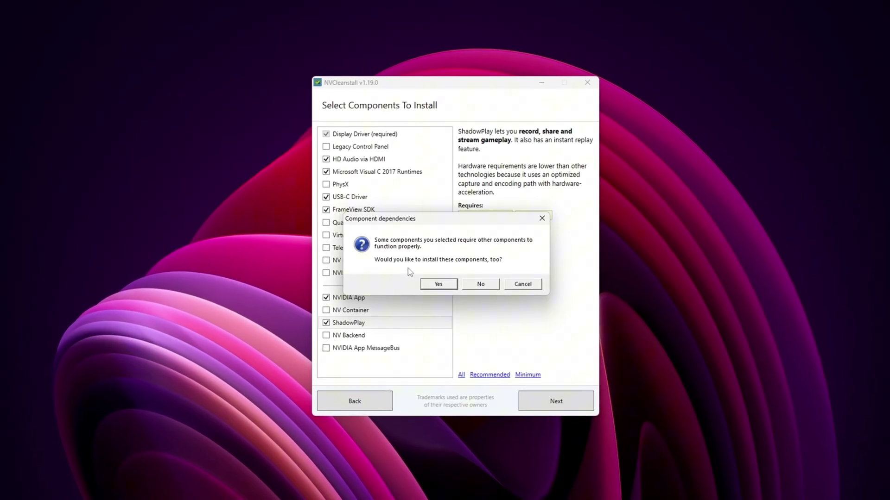
click(438, 283)
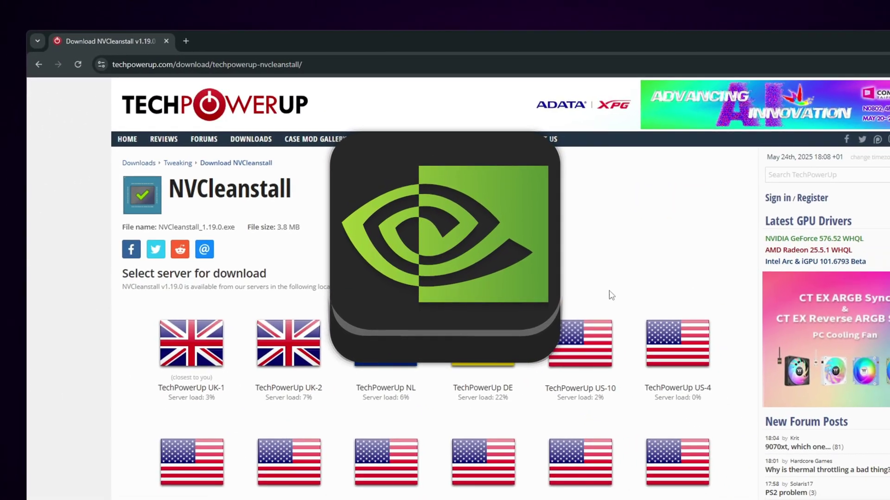
scroll(453, 224, down, 4)
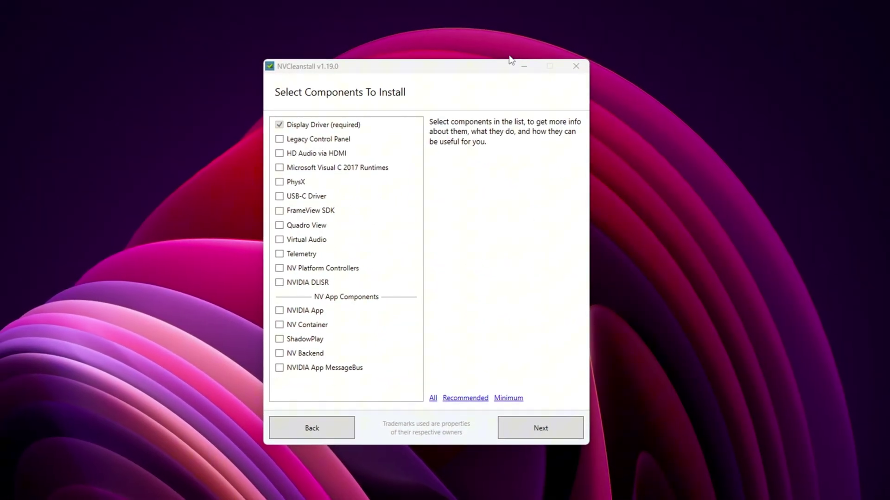
Cycle through the All, Recommended and Minimum component presets, ending on Recommended
click(438, 393)
click(468, 392)
click(513, 385)
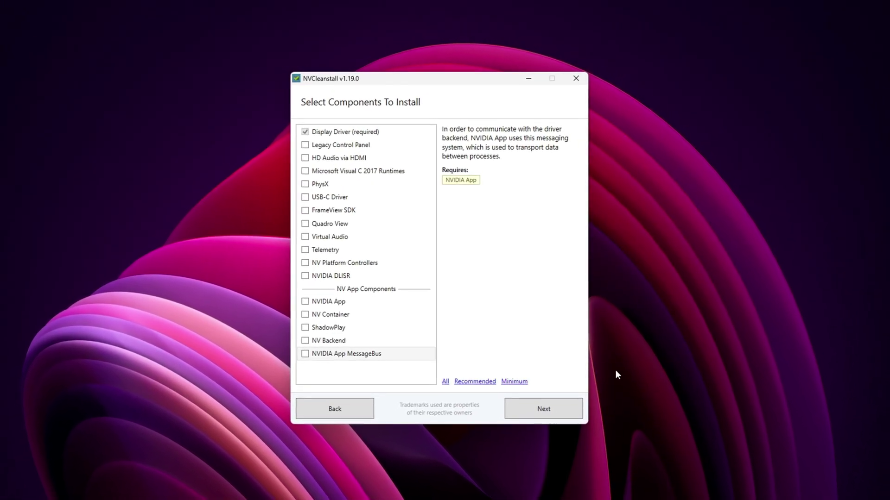
click(477, 379)
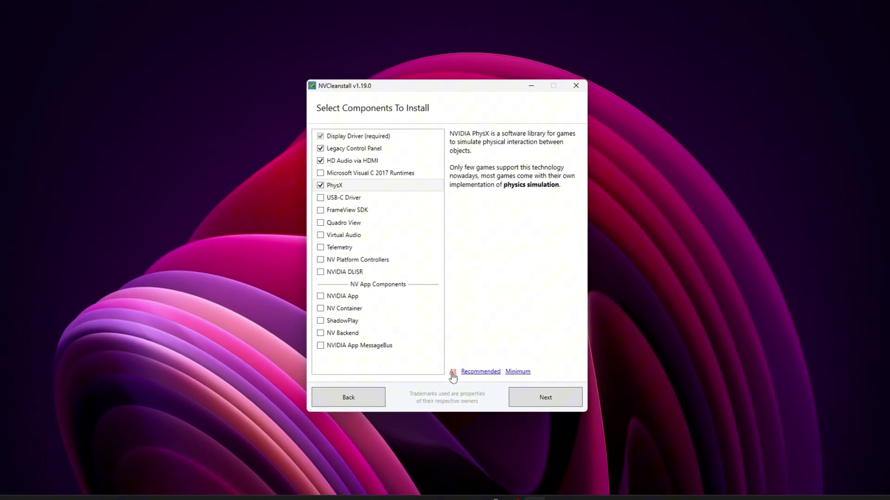
click(453, 373)
click(481, 372)
click(518, 372)
click(490, 367)
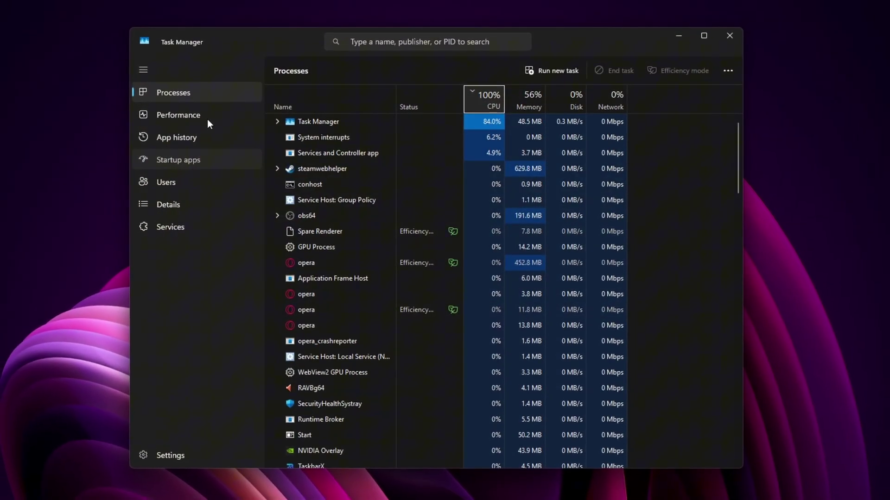
Show the GPU 0 (GTX 1650) details on Task Manager's Performance tab
click(207, 120)
click(348, 288)
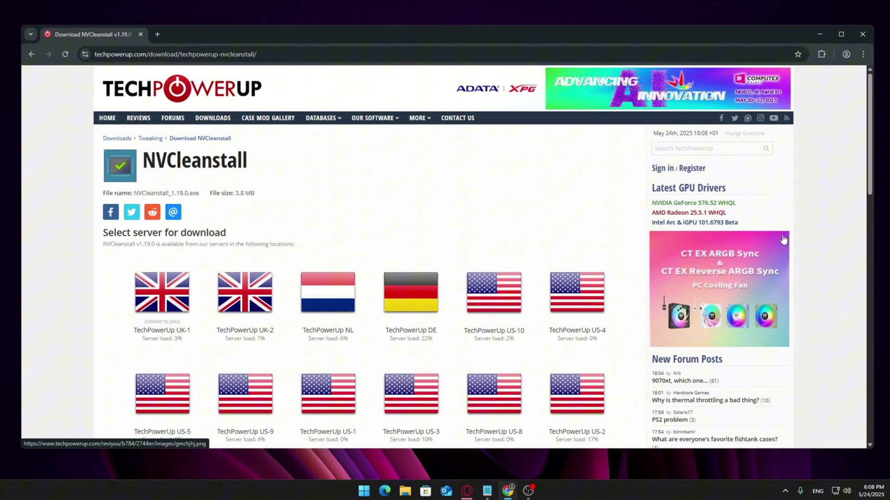
Start the NVCleanstall download from TechPowerUp's DE server
scroll(405, 204, down, 2)
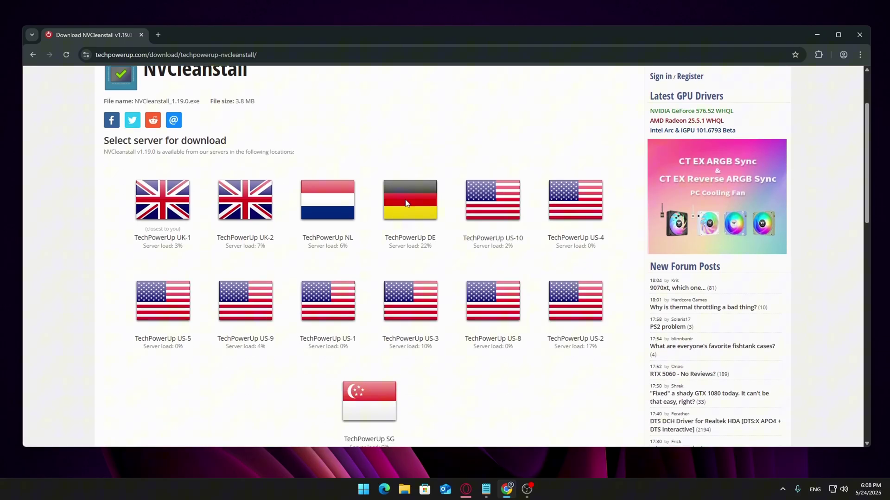
scroll(405, 204, down, 1)
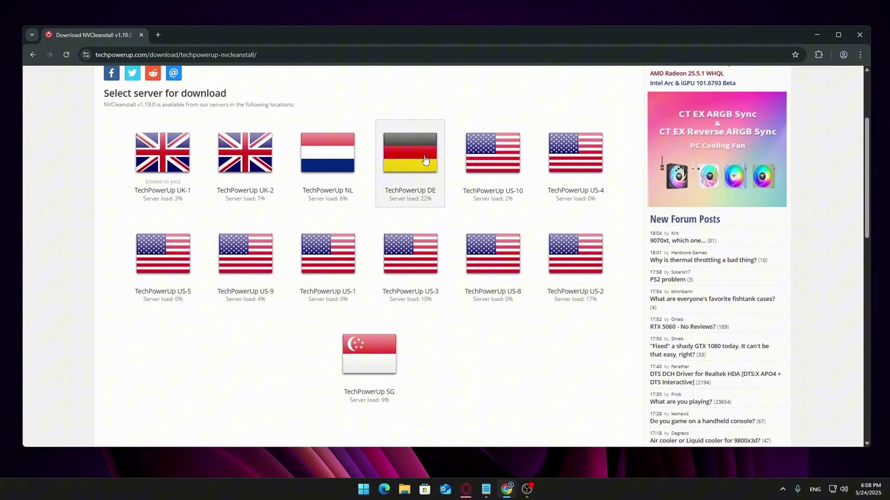
click(425, 160)
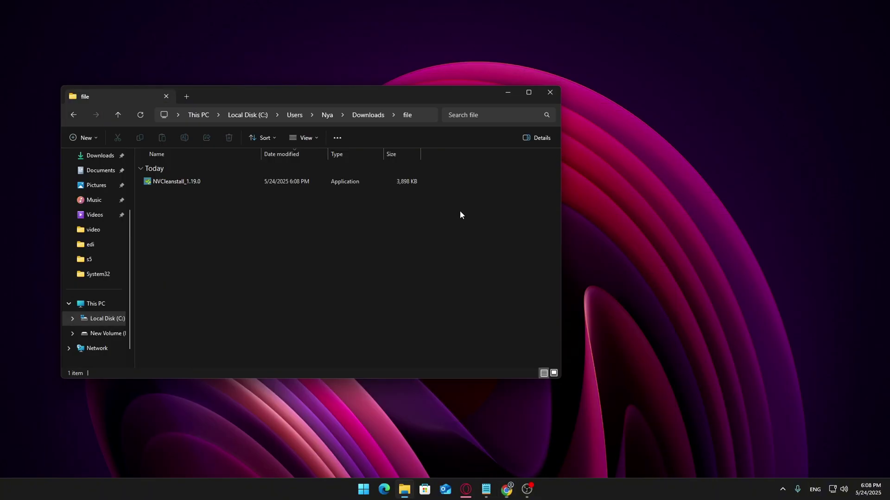
ctrl+scroll(374, 238, up, 5)
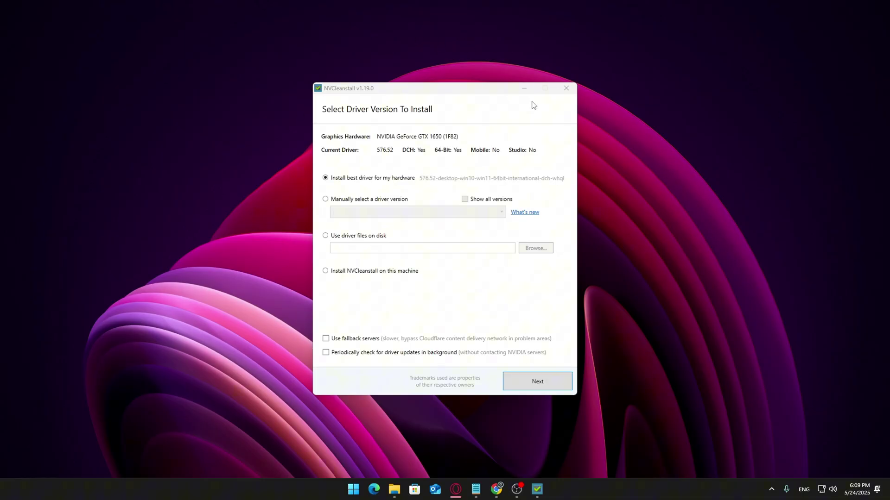
Browse the manual driver version list, then keep Install best driver (576.52) selected
mouse_move(459, 89)
mouse_down()
mouse_move(476, 127)
mouse_move(450, 101)
mouse_move(468, 94)
mouse_up()
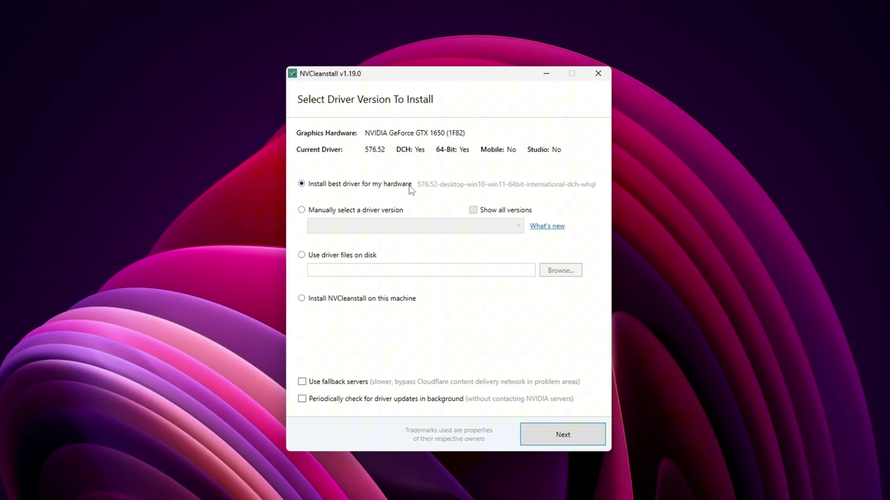
click(386, 217)
click(389, 225)
scroll(482, 290, down, 3)
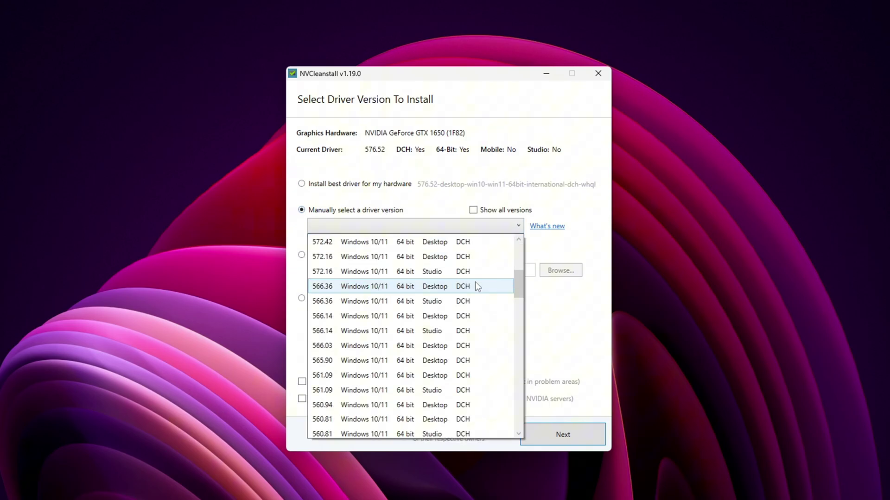
scroll(474, 282, down, 10)
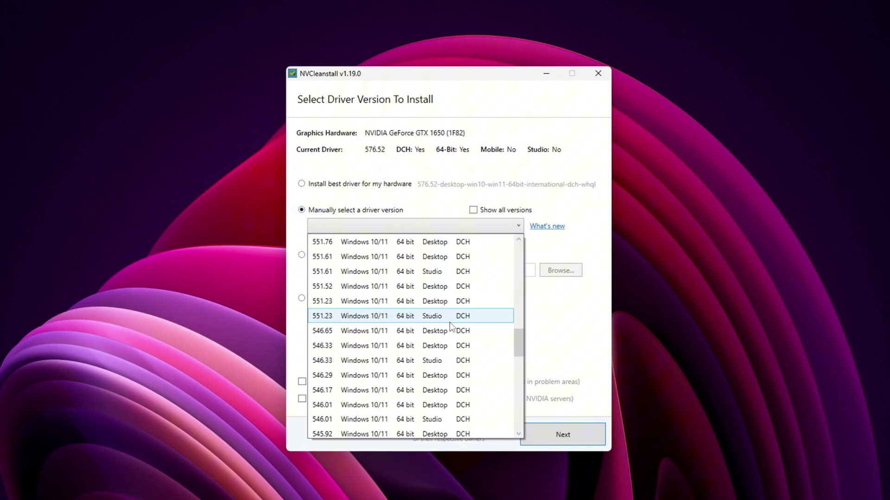
scroll(450, 322, up, 10)
click(544, 250)
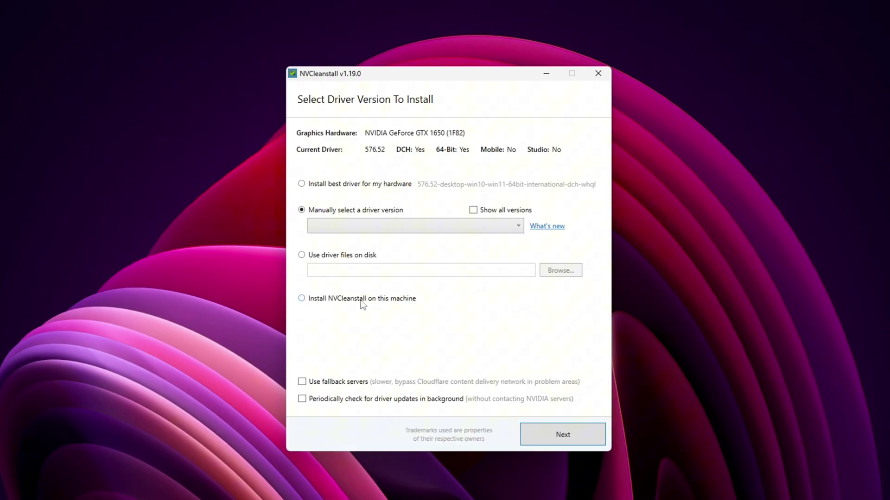
click(410, 185)
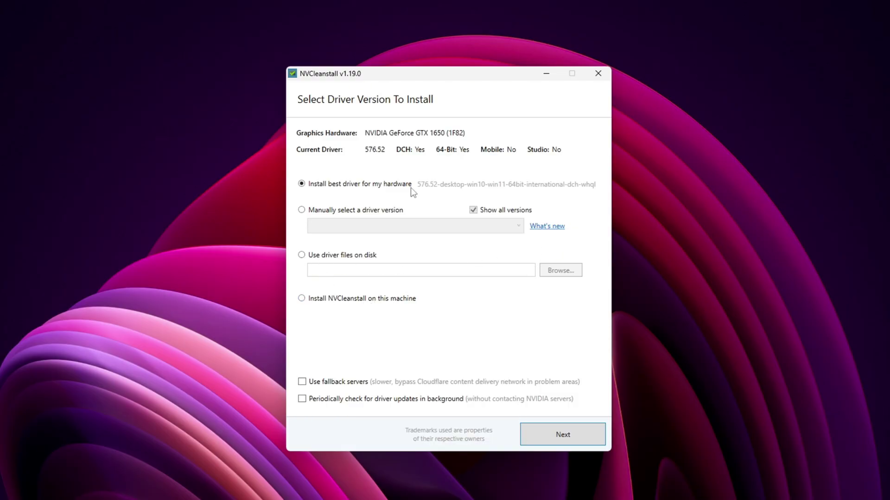
On the component page, try the All, Recommended and Minimum presets, ending on Recommended
click(562, 437)
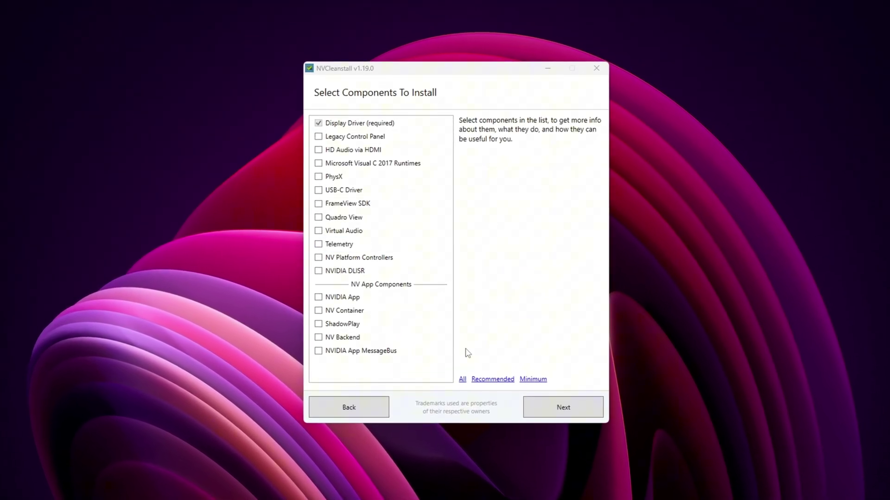
click(462, 380)
click(494, 379)
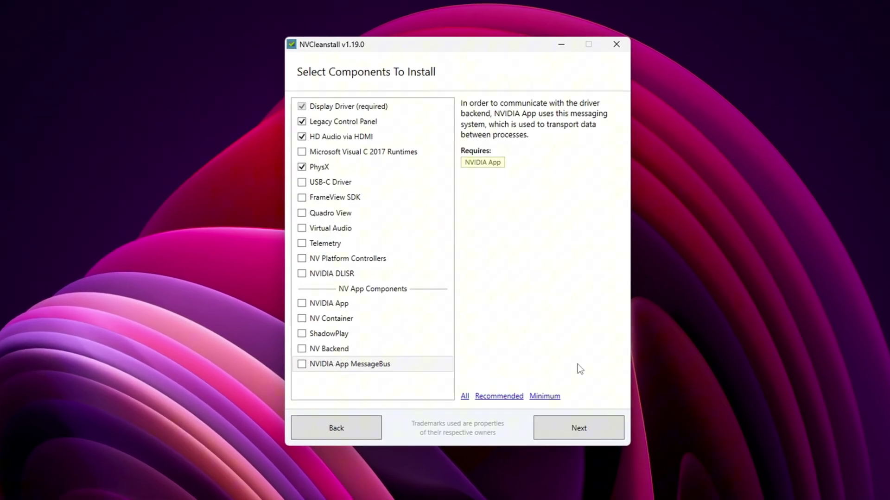
click(547, 396)
click(503, 398)
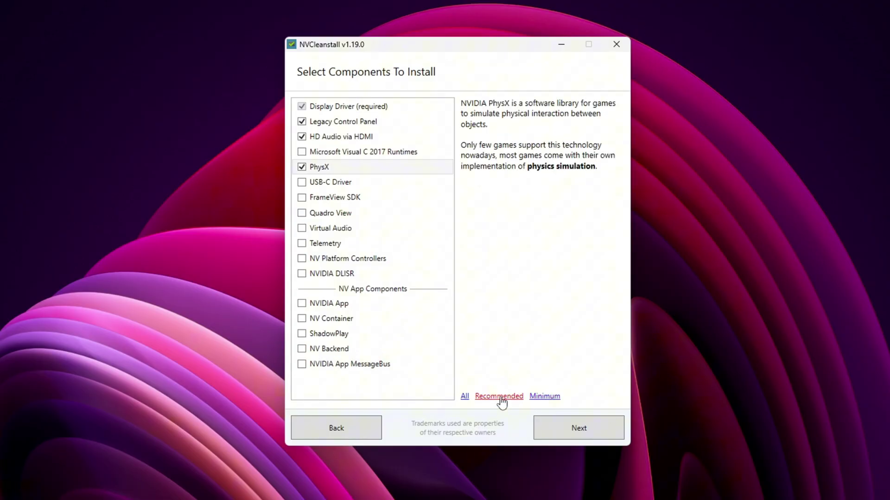
click(464, 397)
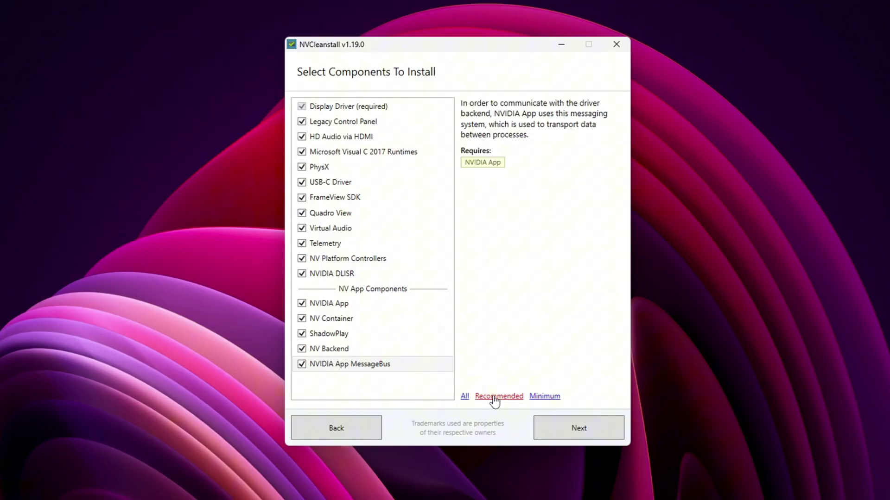
click(505, 398)
click(547, 397)
click(522, 397)
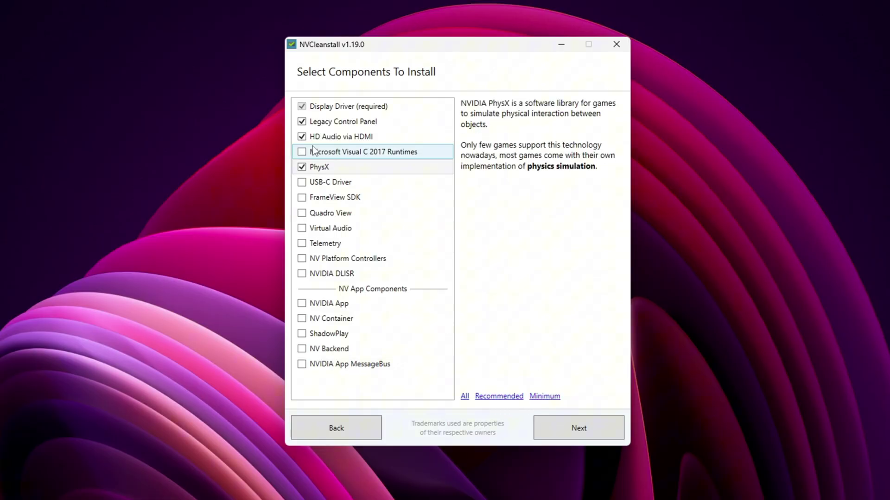
Uncheck PhysX, HD Audio via HDMI and Legacy Control Panel
click(302, 167)
click(302, 137)
click(302, 122)
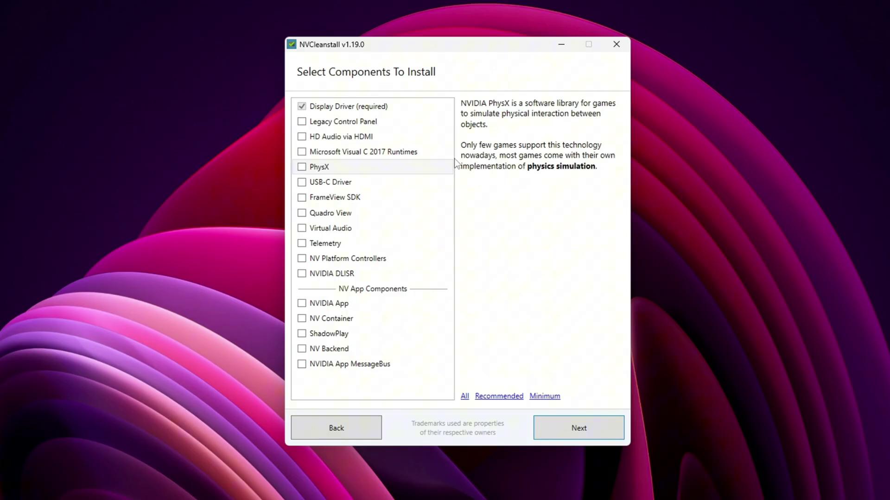
Tick HD Audio via HDMI, USB-C Driver, Visual C 2017 Runtimes and FrameView SDK
click(301, 136)
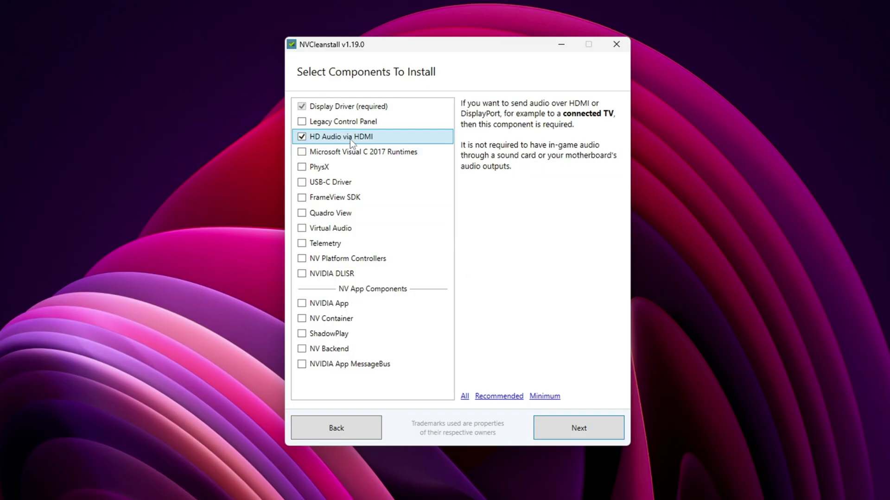
click(301, 184)
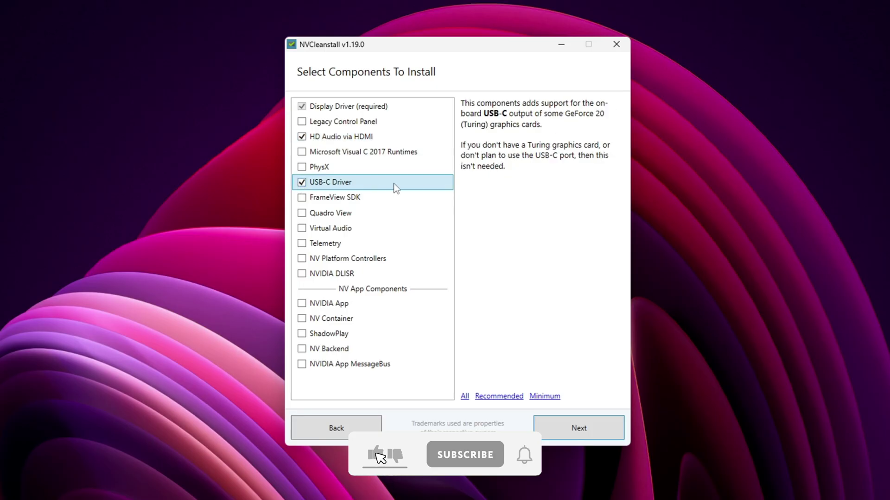
click(302, 153)
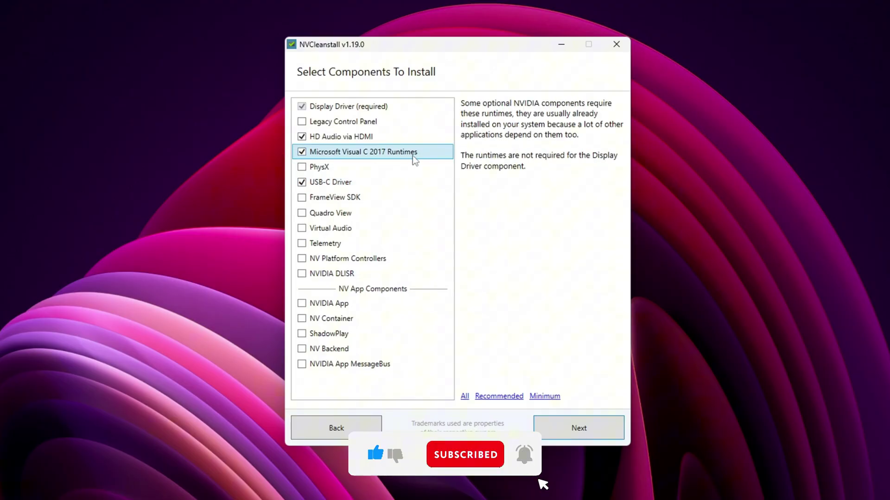
click(302, 200)
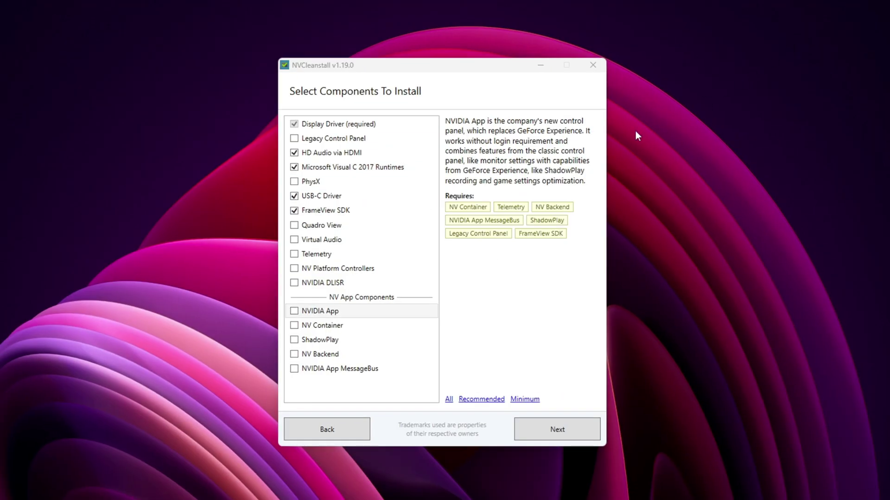
Review component descriptions, then tick NVIDIA App and ShadowPlay
click(338, 325)
click(351, 340)
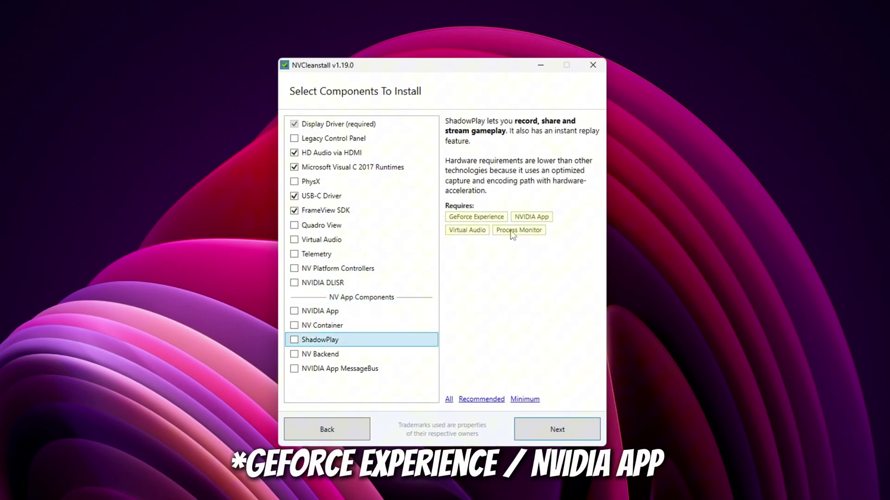
click(366, 317)
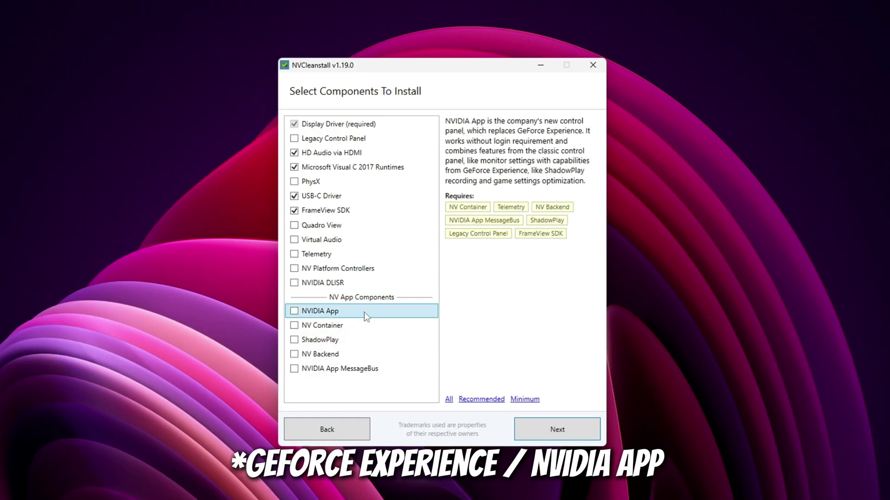
click(294, 312)
click(322, 344)
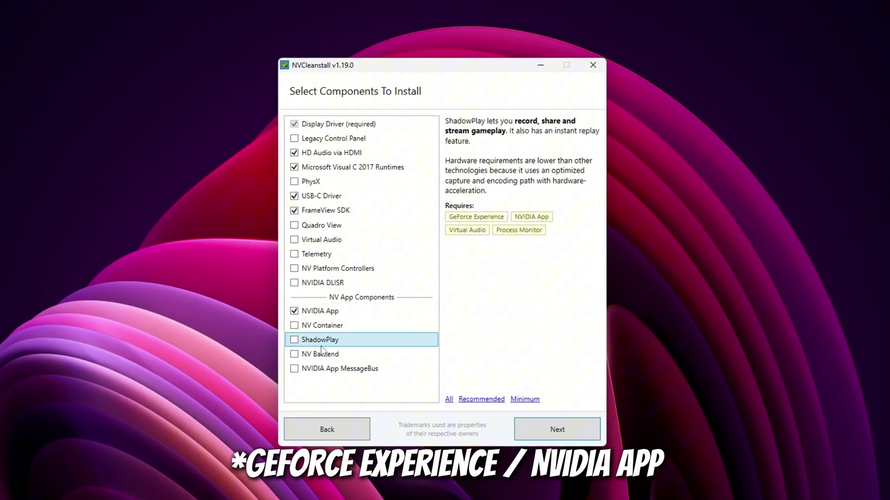
click(295, 341)
click(559, 316)
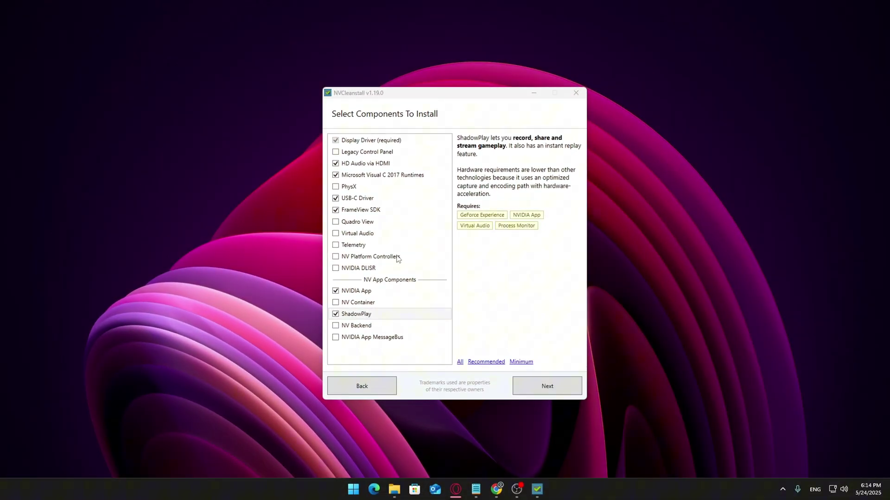
Advance past components, accepting the dependency components, to reach Installation Tweaks
click(552, 385)
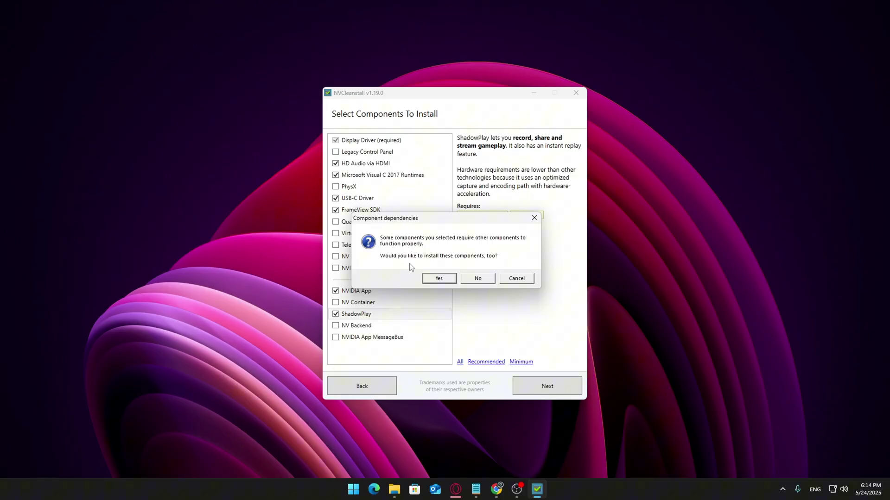
click(439, 278)
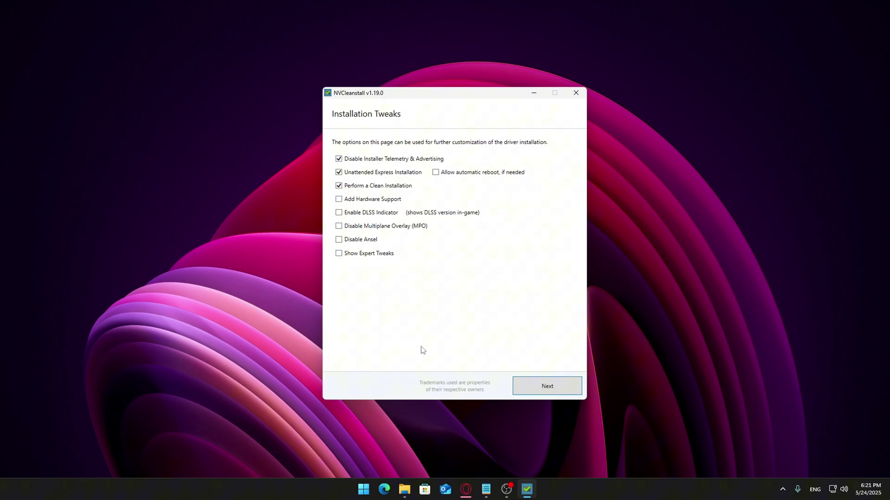
Proceed from Installation Tweaks, with clean install and telemetry disabling, to the Finished page
click(548, 387)
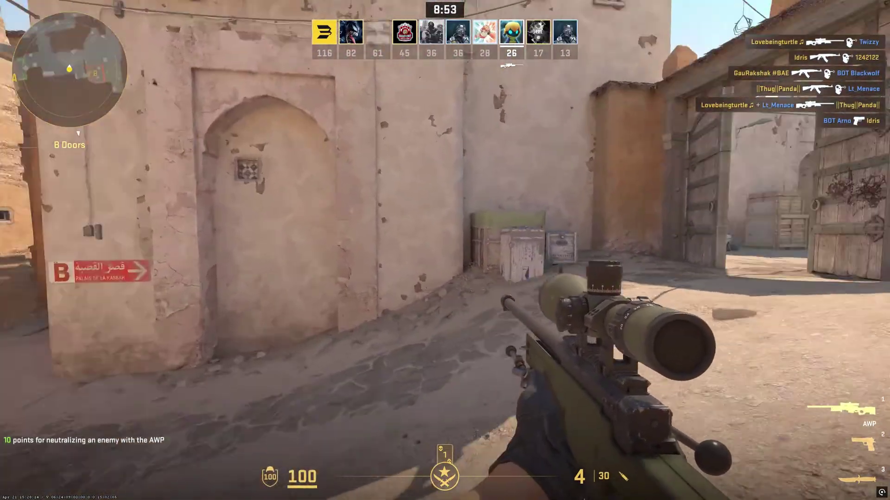
Scope and fire the AWP for a kill, then switch to the pistol
right_click(445, 250)
click(445, 250)
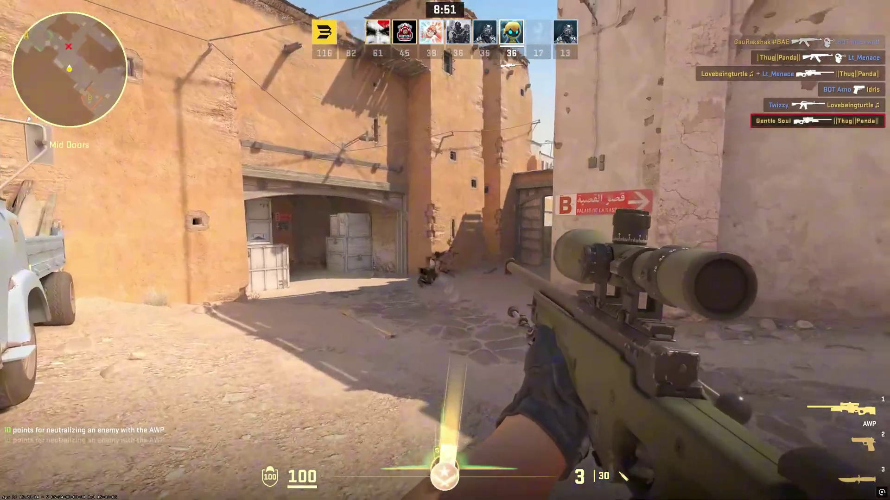
key(2)
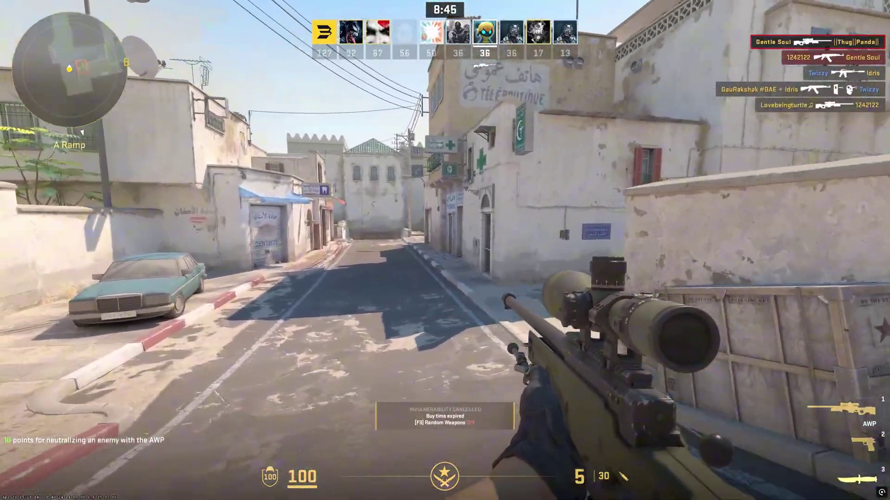
Move through Long A and Bombsite A to Extended A, swapping weapons and scoping the AWP
key(w)
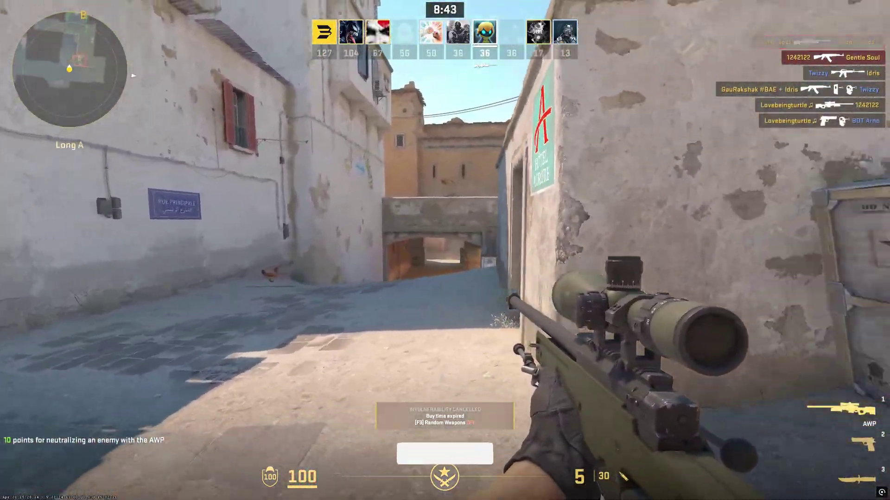
key(w)
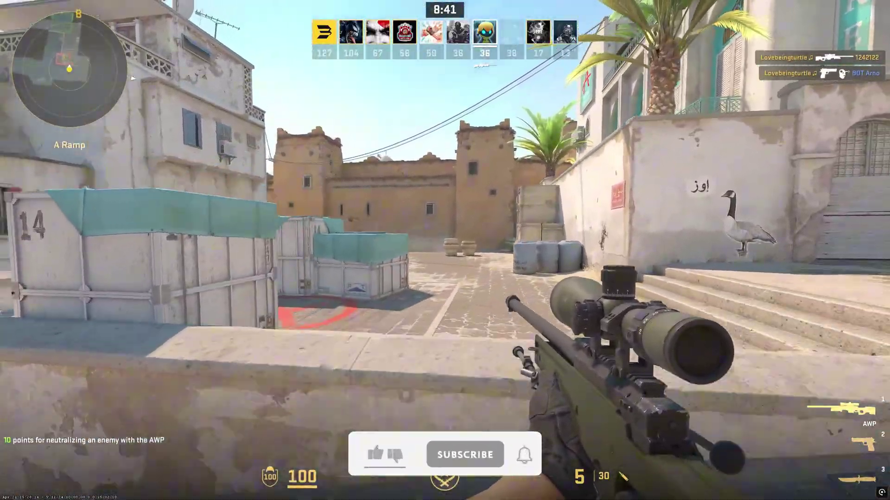
key(w)
key(2)
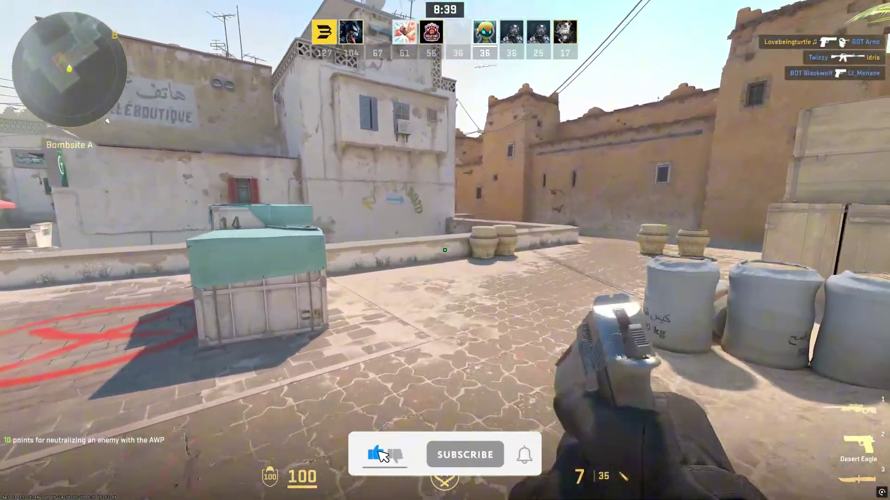
key(1)
key(w)
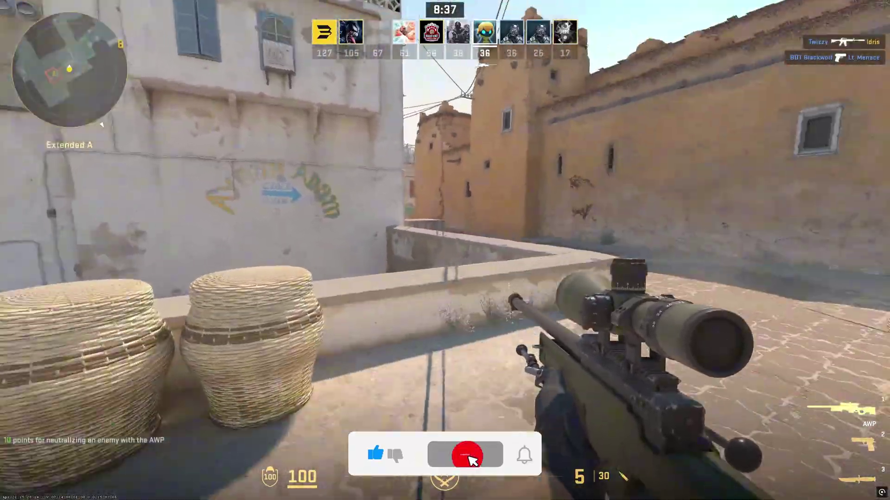
key(2)
key(w)
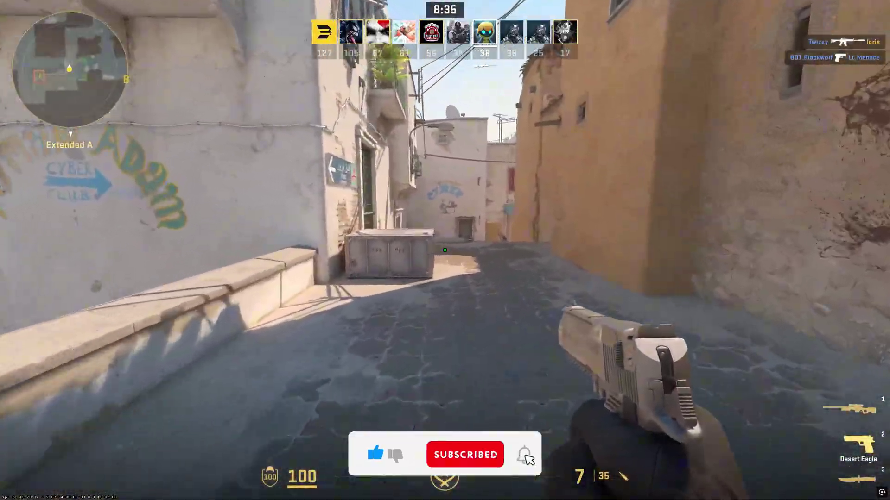
key(w)
key(1)
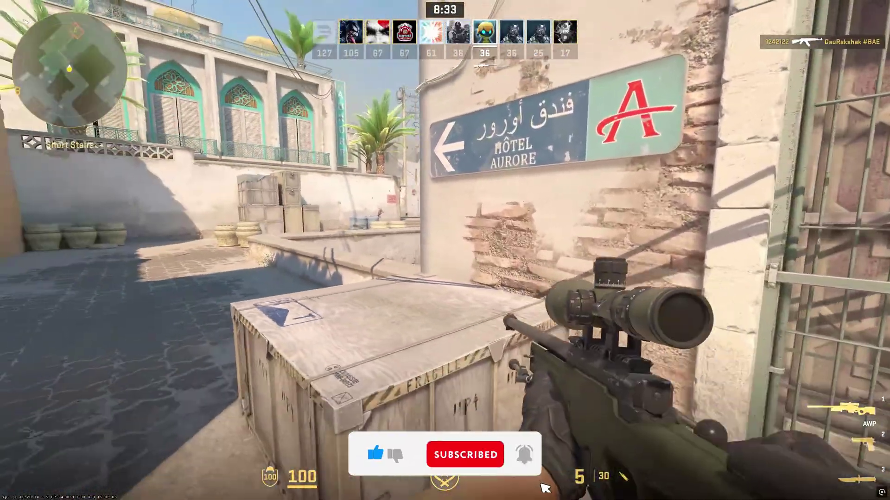
key(w)
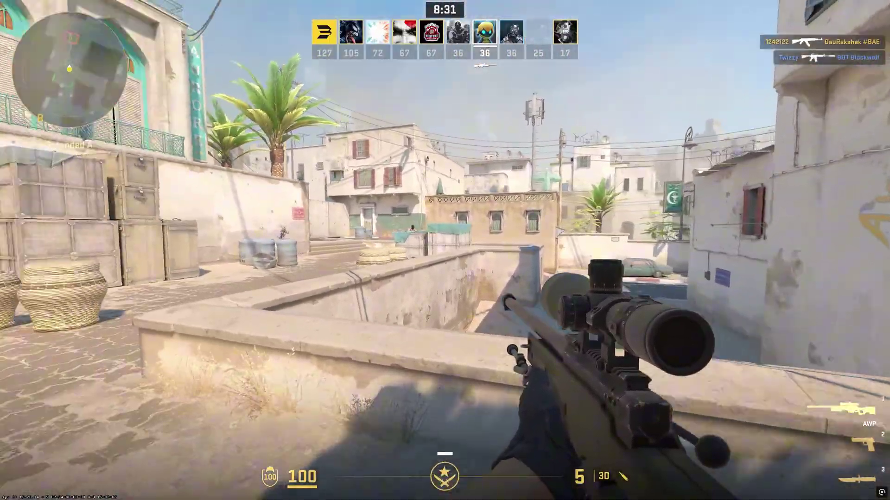
right_click(445, 251)
right_click(445, 250)
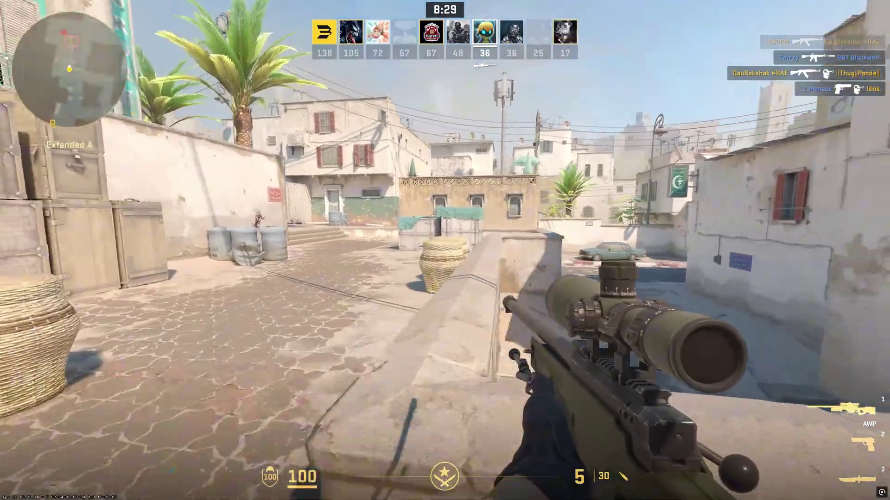